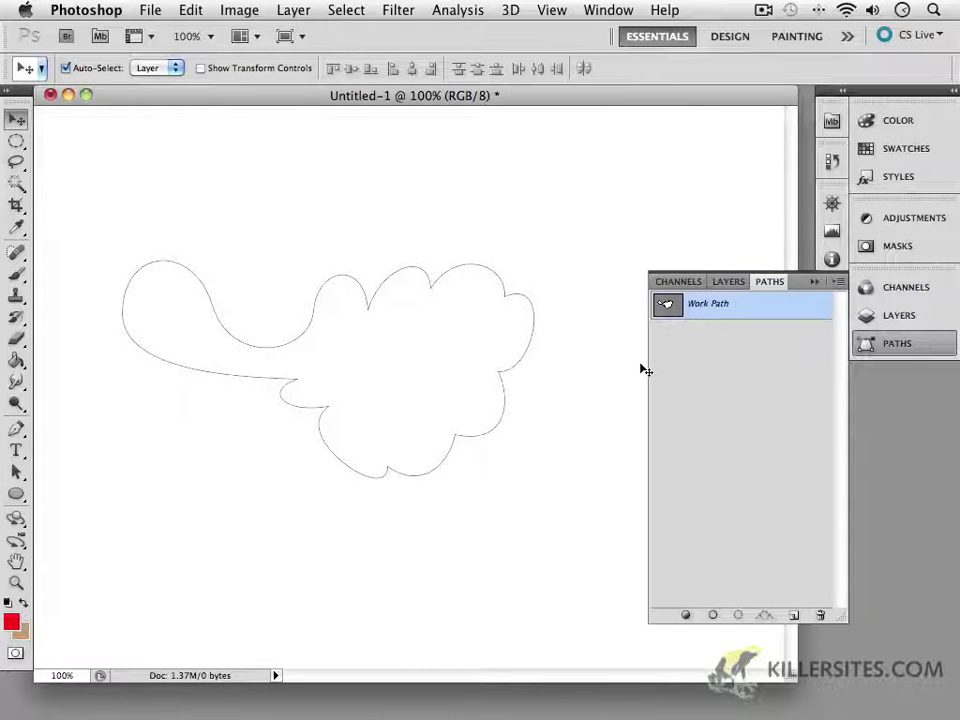
Trash the old cloud Work Path and show the Layers panel with only the Background layer.
{"action": "left_click_drag", "start_coordinate": [728, 314], "coordinate": [820, 615]}
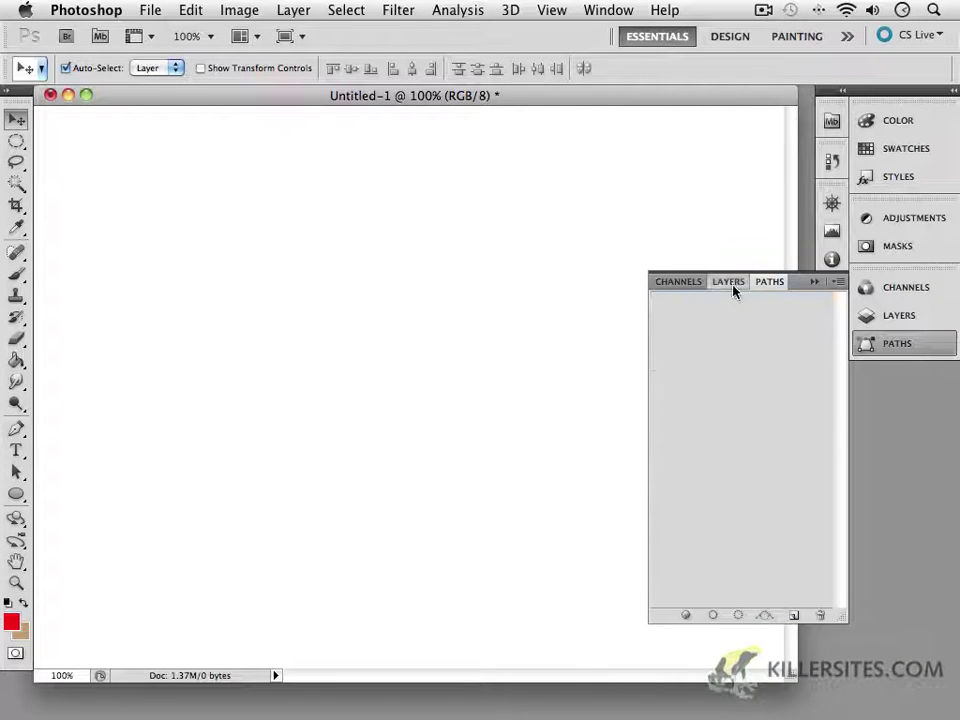
{"action": "left_click", "coordinate": [731, 283]}
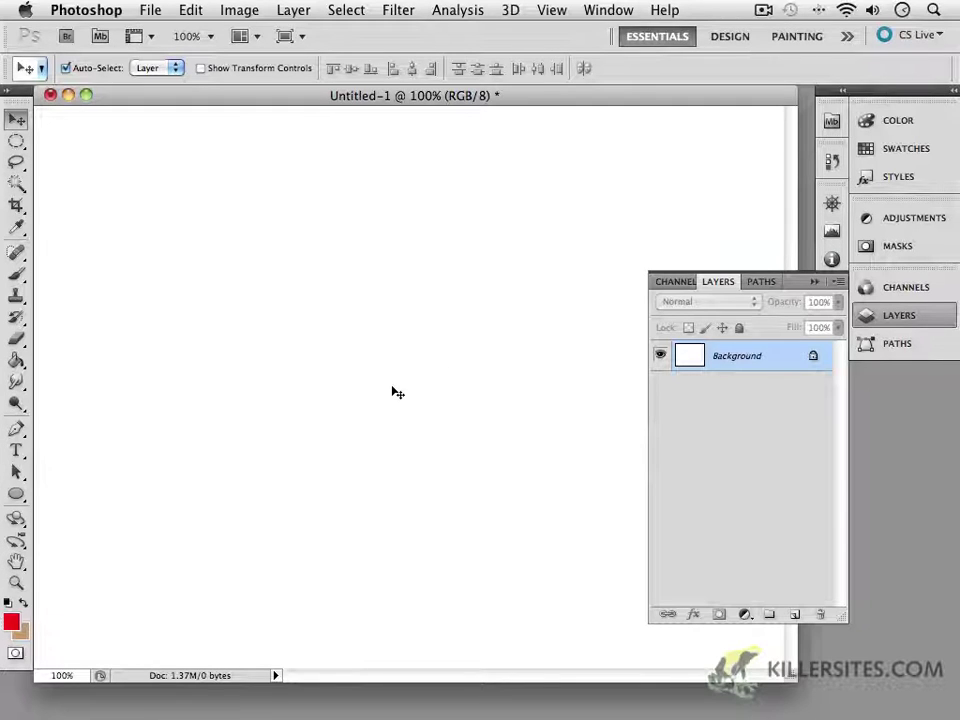
Select the Pen tool and set it to Shape layers mode.
{"action": "left_click", "coordinate": [17, 430]}
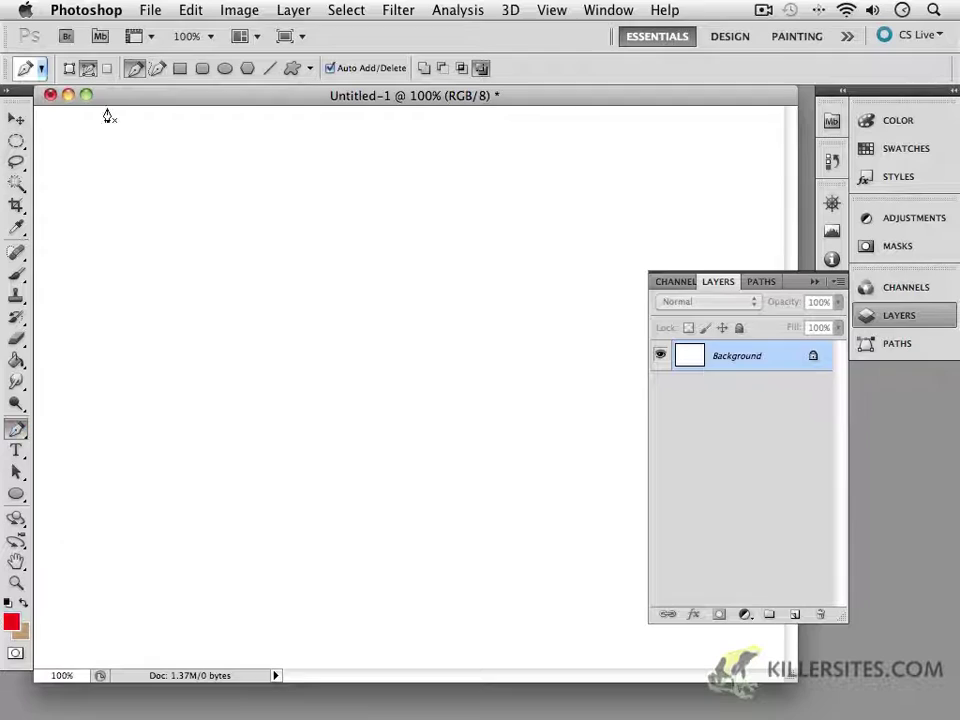
{"action": "left_click", "coordinate": [68, 70]}
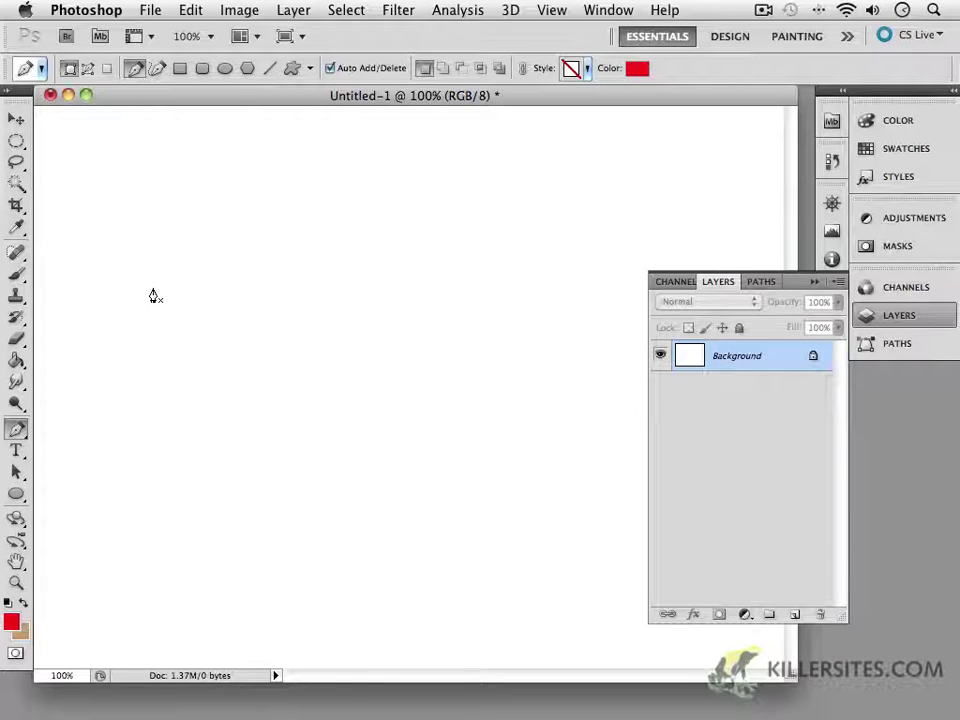
Drag six curved anchor points around a cloud outline and close it on the starting anchor as Shape 1.
{"action": "left_click_drag", "start_coordinate": [153, 293], "coordinate": [160, 245]}
{"action": "left_click_drag", "start_coordinate": [275, 281], "coordinate": [298, 242]}
{"action": "left_click_drag", "start_coordinate": [371, 297], "coordinate": [409, 286]}
{"action": "mouse_move", "coordinate": [365, 421]}
{"action": "left_mouse_down"}
{"action": "mouse_move", "coordinate": [318, 413]}
{"action": "mouse_move", "coordinate": [321, 437]}
{"action": "mouse_move", "coordinate": [365, 446]}
{"action": "left_mouse_up"}
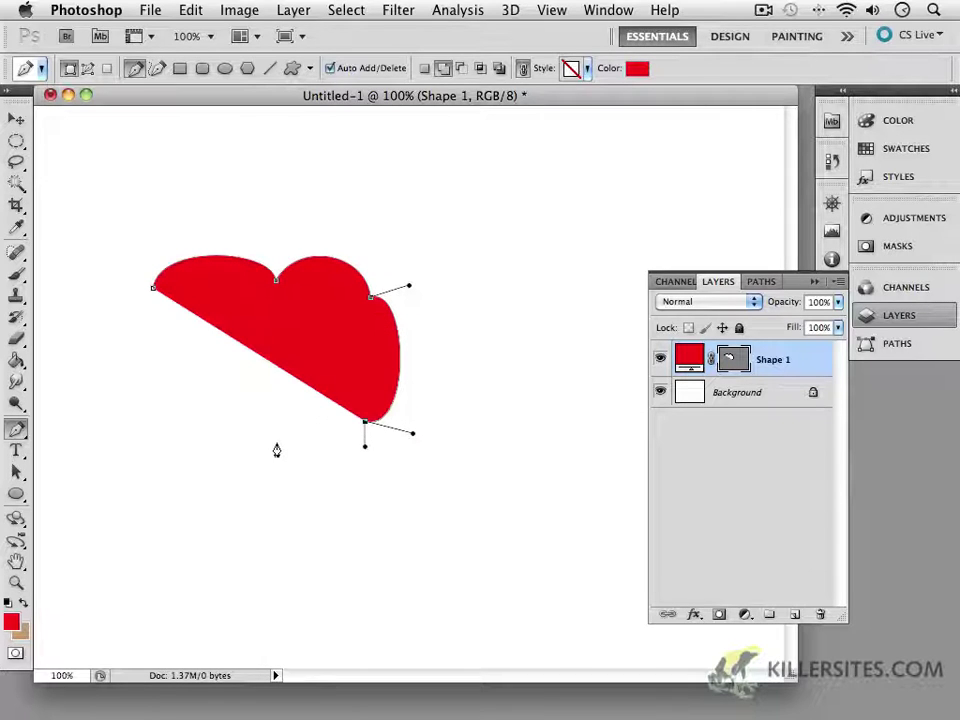
{"action": "left_click_drag", "start_coordinate": [262, 432], "coordinate": [240, 469]}
{"action": "left_click_drag", "start_coordinate": [186, 391], "coordinate": [166, 390]}
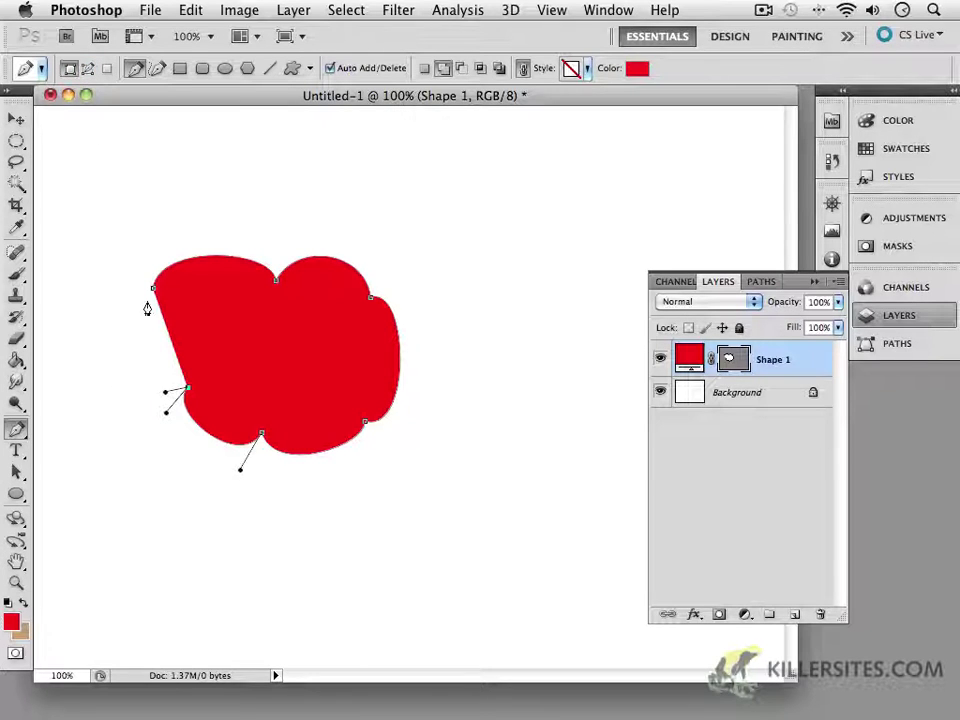
{"action": "left_click_drag", "start_coordinate": [154, 294], "coordinate": [199, 230]}
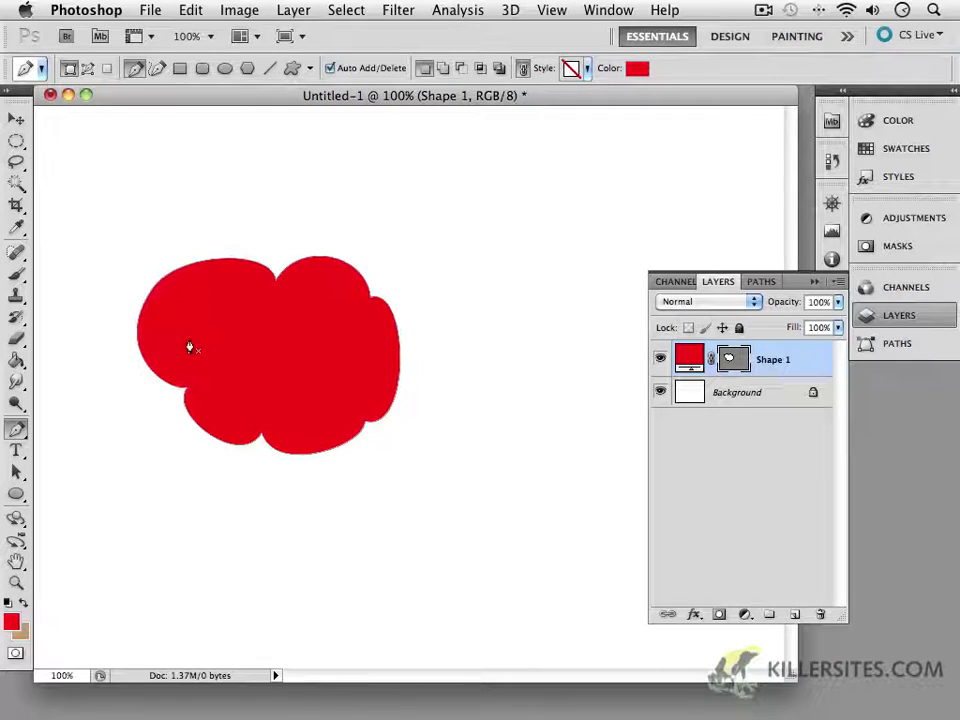
Move the red cloud up and to the left with the Move tool, then fine-tune it.
{"action": "left_click", "coordinate": [16, 119]}
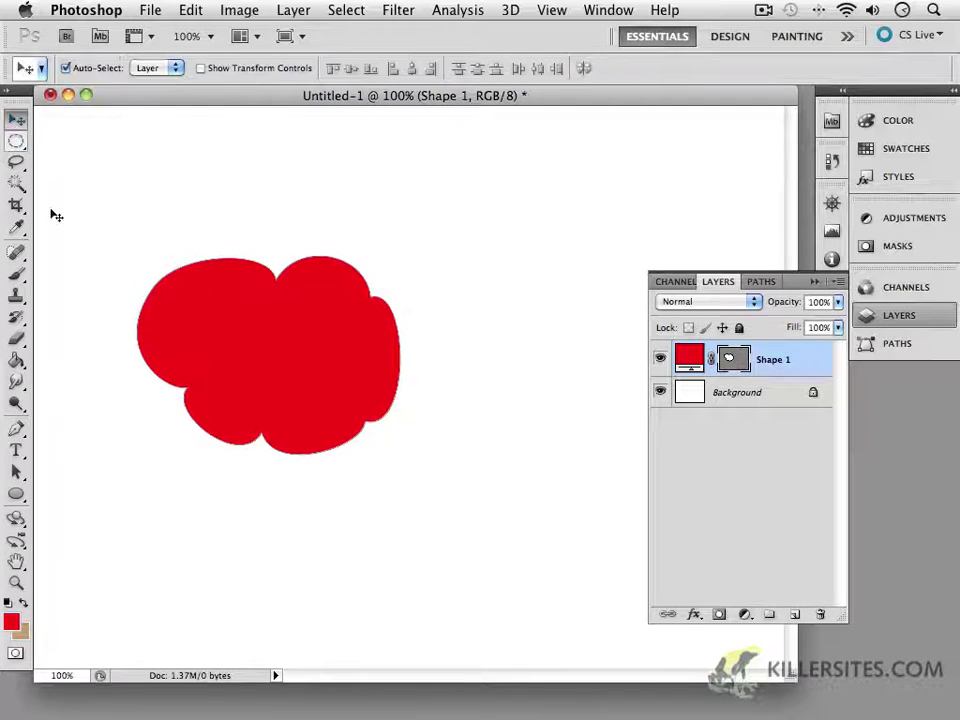
{"action": "left_click_drag", "start_coordinate": [268, 385], "coordinate": [244, 286]}
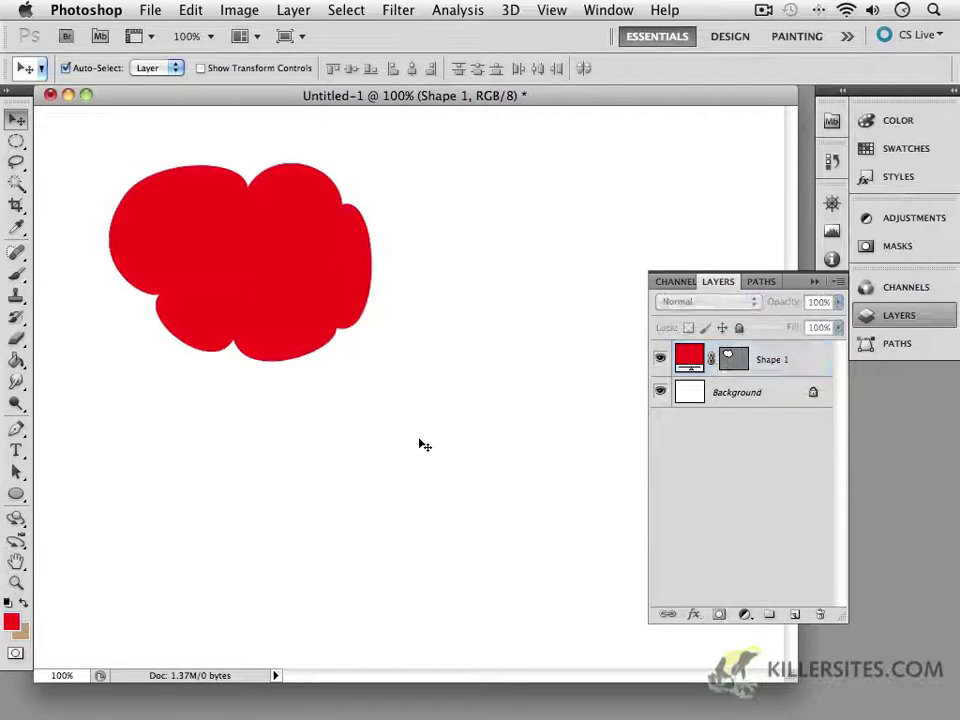
{"action": "mouse_move", "coordinate": [256, 272]}
{"action": "left_mouse_down"}
{"action": "mouse_move", "coordinate": [343, 302]}
{"action": "mouse_move", "coordinate": [278, 291]}
{"action": "mouse_move", "coordinate": [328, 261]}
{"action": "mouse_move", "coordinate": [268, 272]}
{"action": "left_mouse_up"}
Check Shape 1's vector mask in Paths, then return to Layers and deactivate its outline.
{"action": "left_click", "coordinate": [762, 282]}
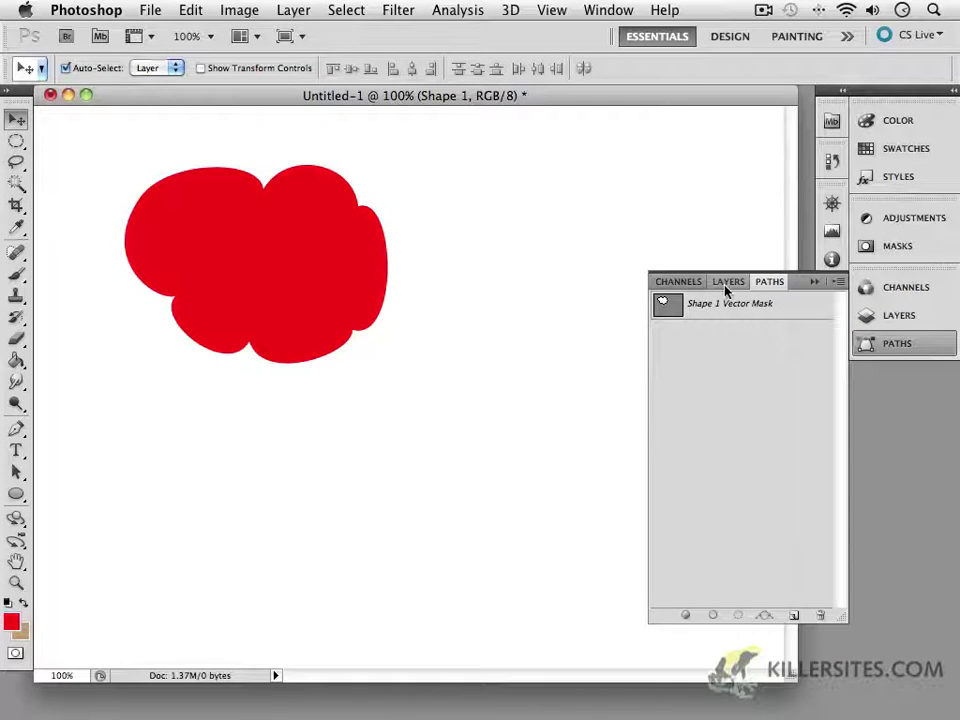
{"action": "left_click", "coordinate": [728, 281]}
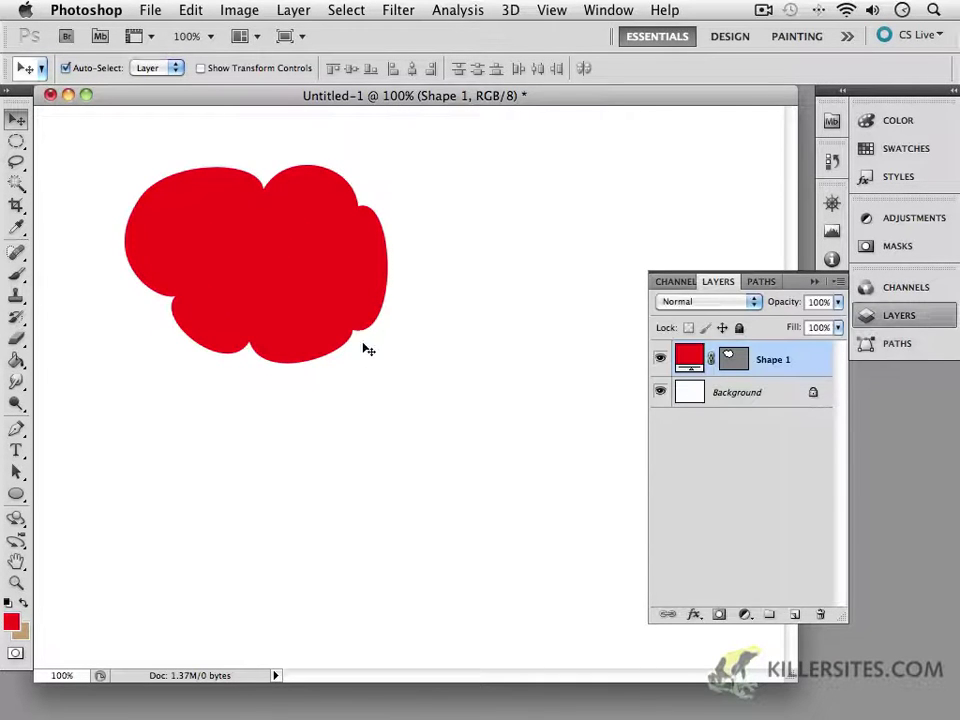
{"action": "left_click", "coordinate": [729, 361]}
{"action": "right_click", "coordinate": [729, 360]}
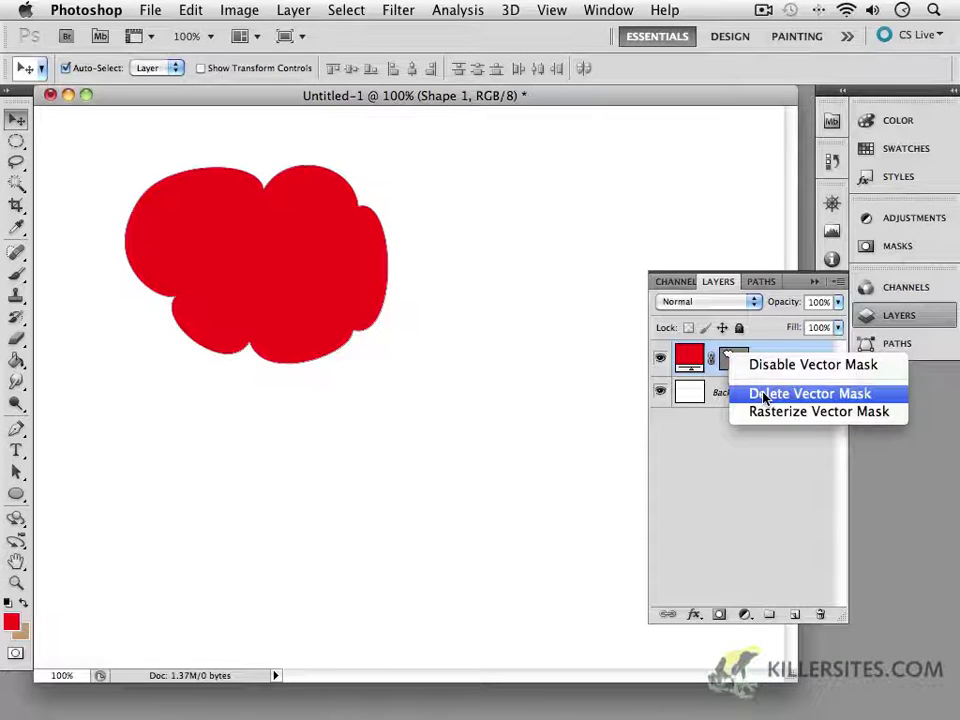
{"action": "left_click", "coordinate": [767, 366]}
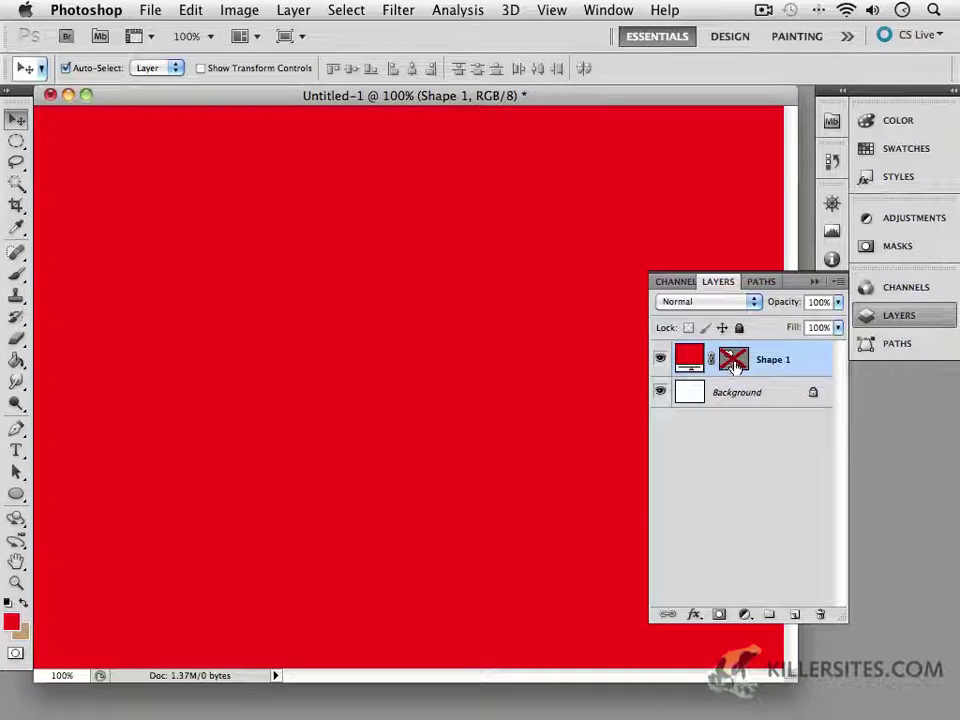
{"action": "right_click", "coordinate": [735, 366]}
{"action": "left_click", "coordinate": [760, 367]}
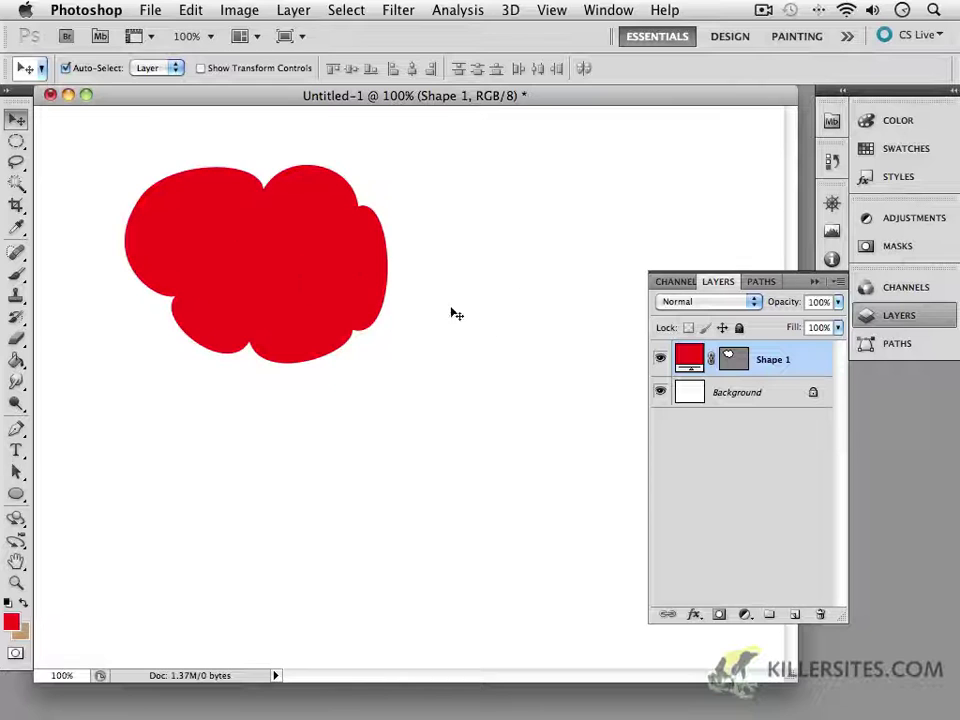
Nudge the cloud slightly, then change Shape 1's fill to yellow (ffea00).
{"action": "mouse_move", "coordinate": [317, 279]}
{"action": "left_mouse_down"}
{"action": "mouse_move", "coordinate": [309, 300]}
{"action": "mouse_move", "coordinate": [313, 288]}
{"action": "left_mouse_up"}
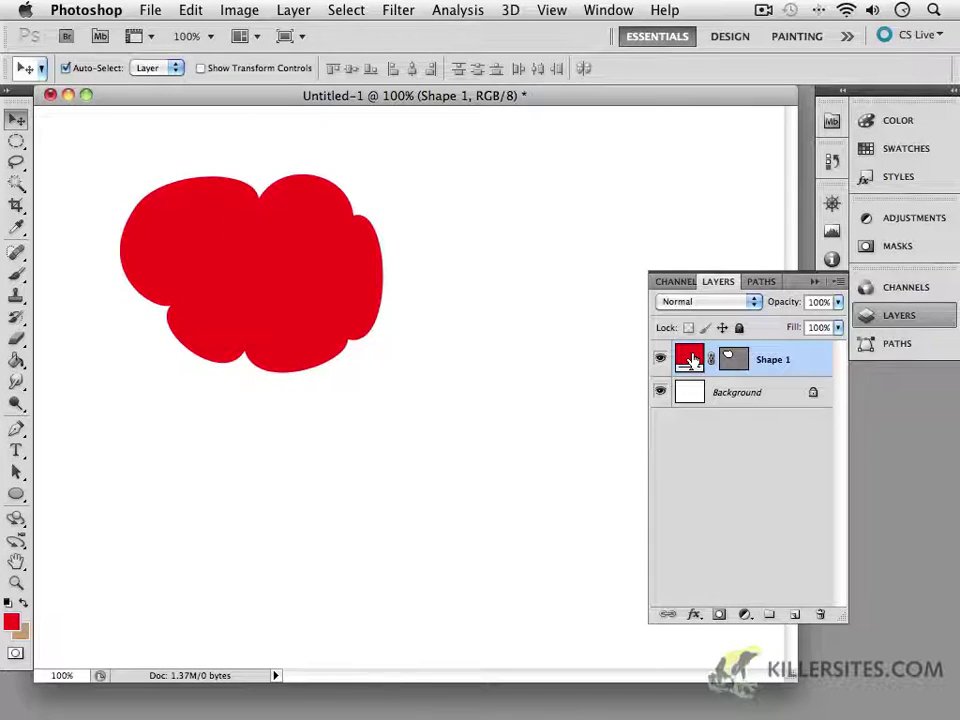
{"action": "double_click", "coordinate": [691, 359]}
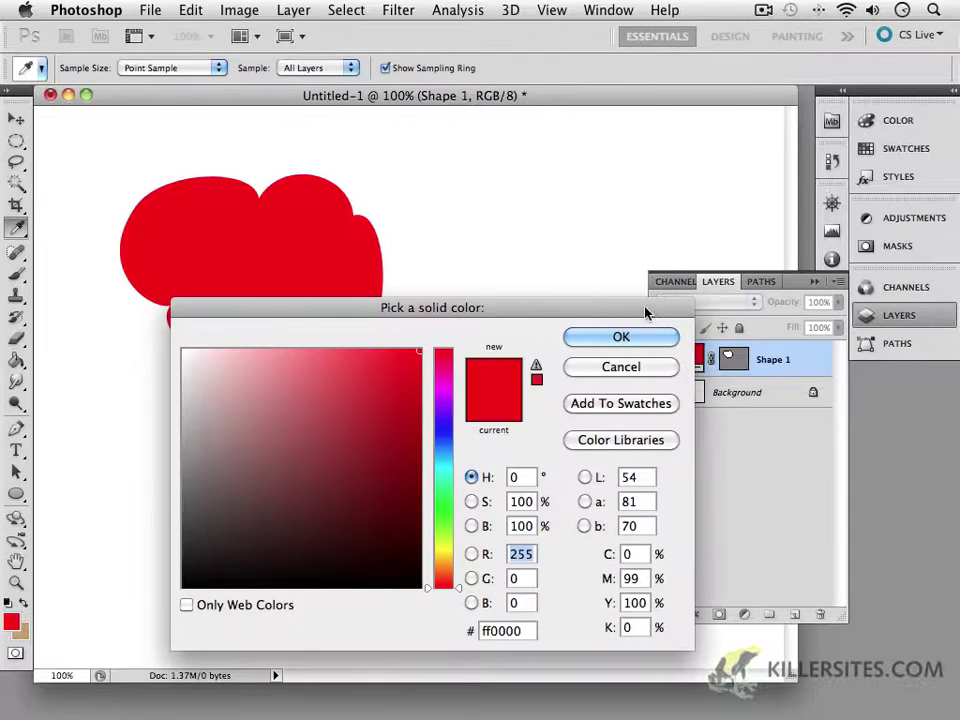
{"action": "left_click_drag", "start_coordinate": [645, 308], "coordinate": [582, 331]}
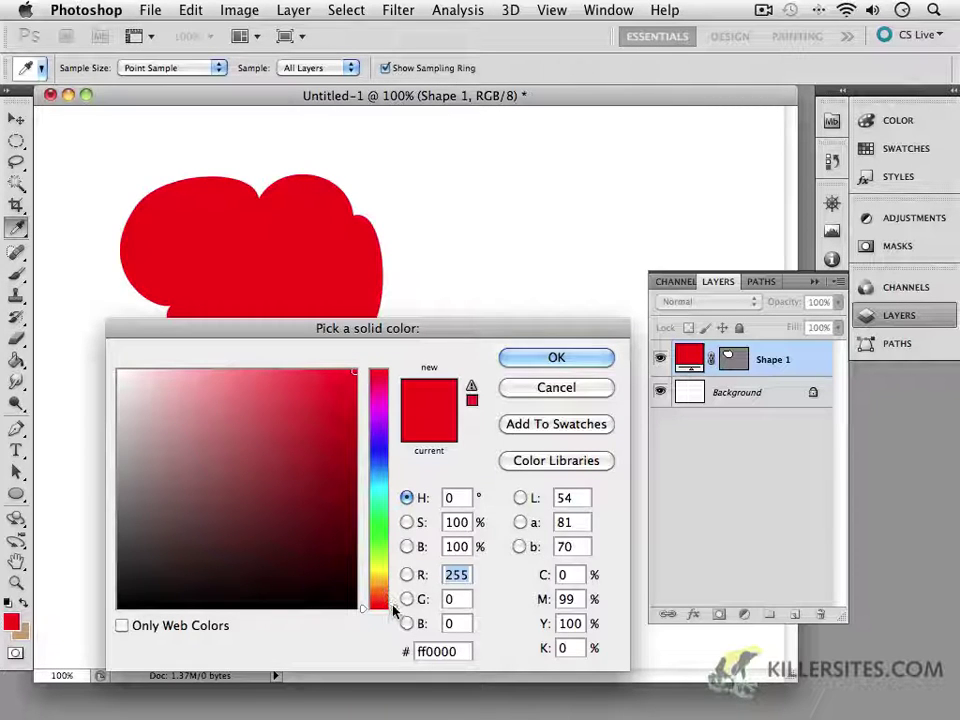
{"action": "left_click_drag", "start_coordinate": [396, 612], "coordinate": [397, 577]}
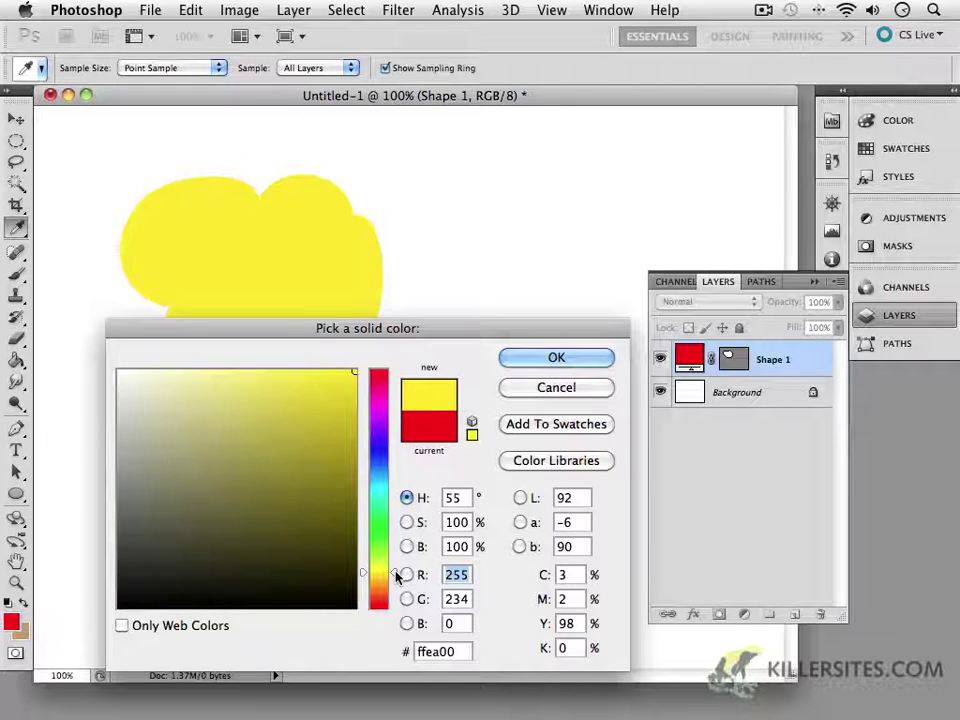
{"action": "key", "text": "Return"}
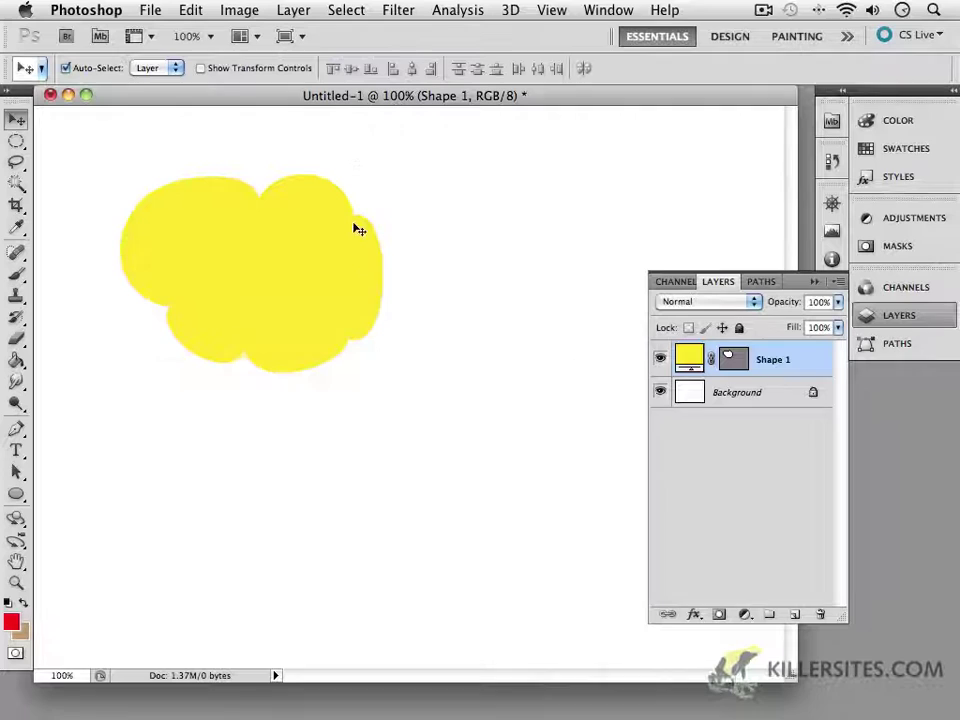
Free Transform the yellow cloud up to about 240% and commit the transform.
{"action": "key", "text": "ctrl+t"}
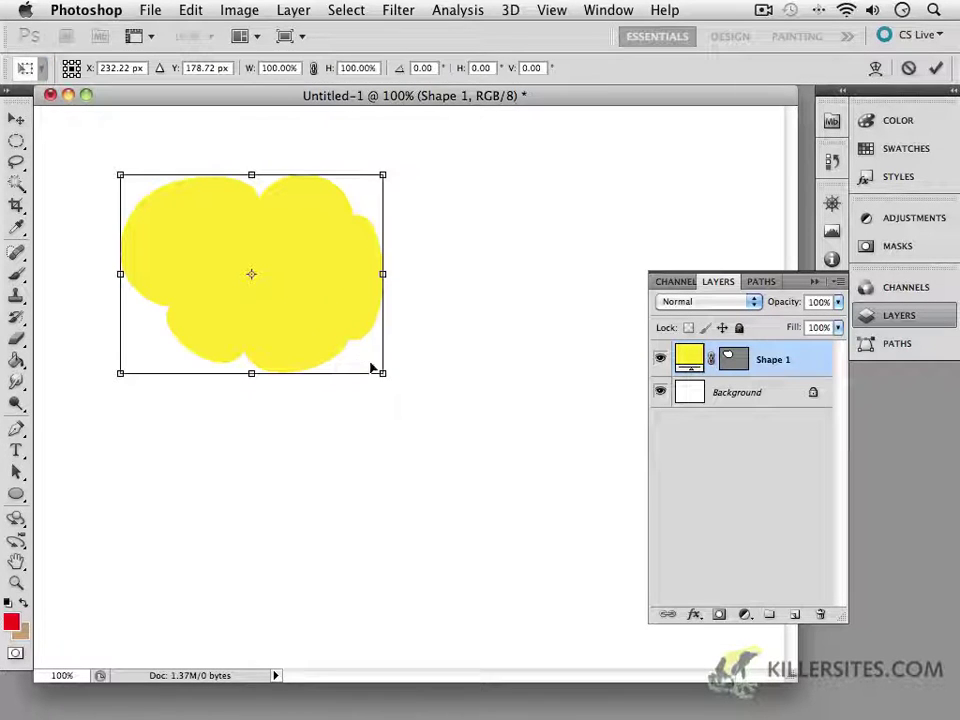
{"action": "left_click_drag", "start_coordinate": [381, 372], "coordinate": [713, 709]}
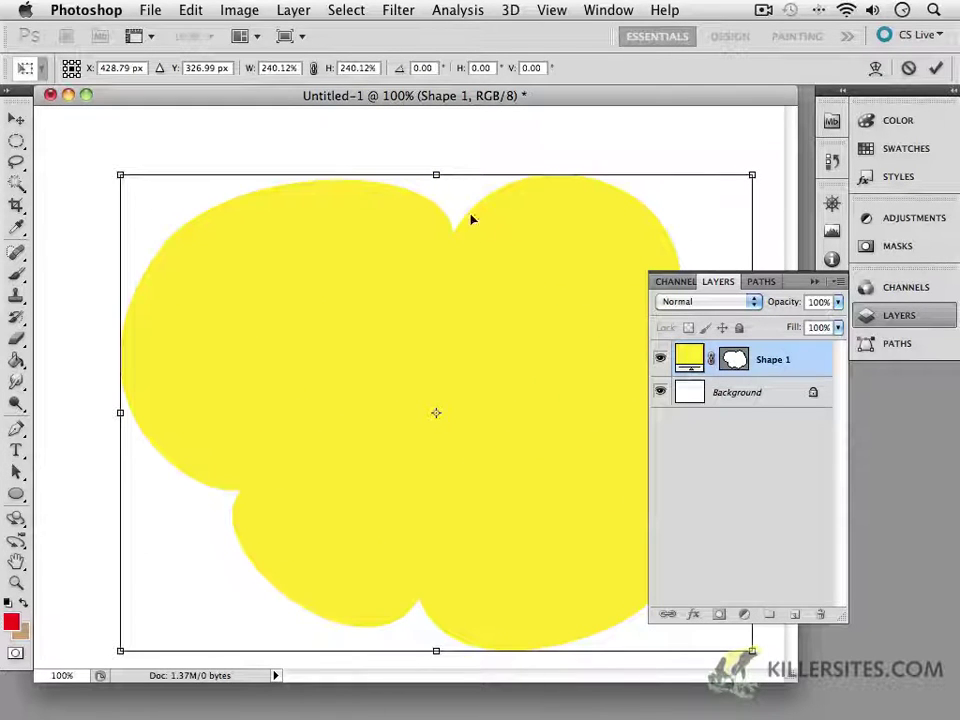
{"action": "key", "text": "Return"}
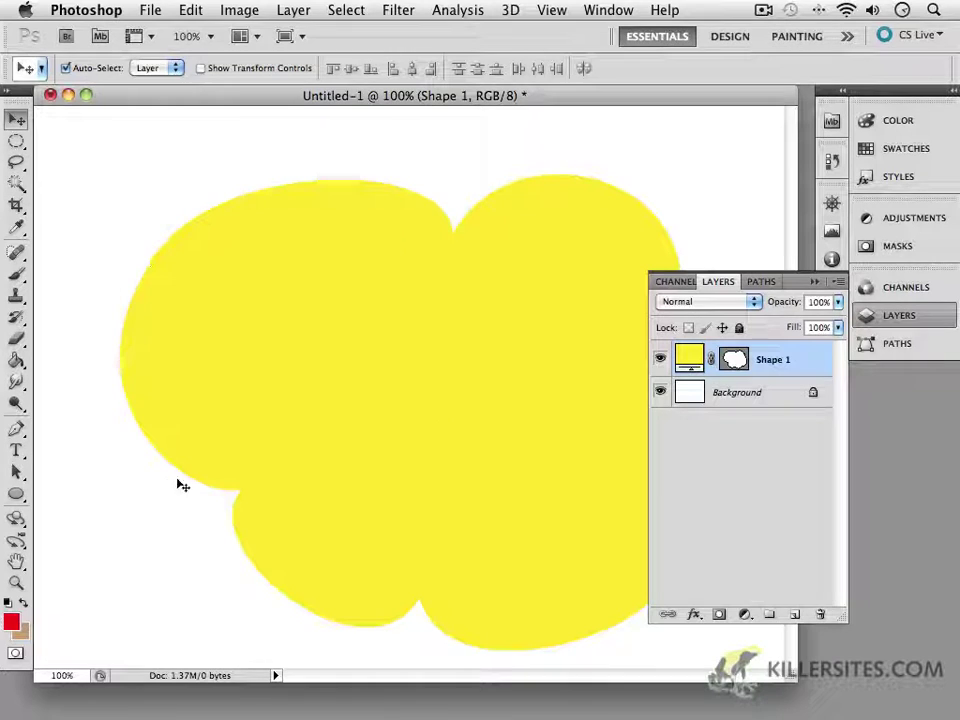
Change Shape 1's fill colour from yellow to magenta (de00ff).
{"action": "double_click", "coordinate": [690, 358]}
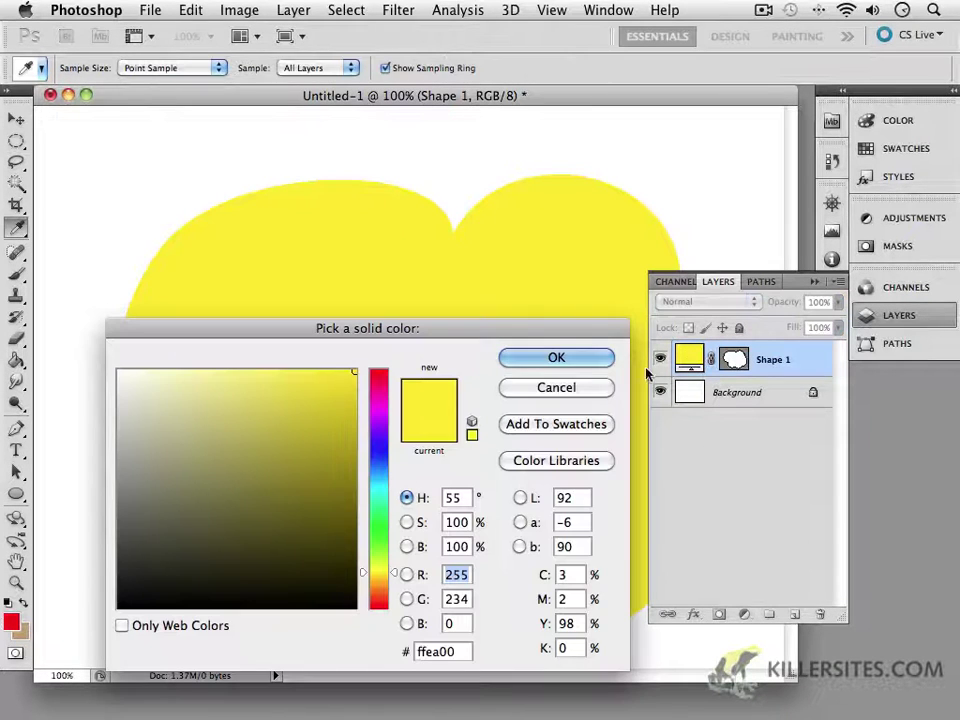
{"action": "left_click_drag", "start_coordinate": [393, 580], "coordinate": [392, 418]}
{"action": "left_click", "coordinate": [534, 359]}
{"action": "key", "text": "v"}
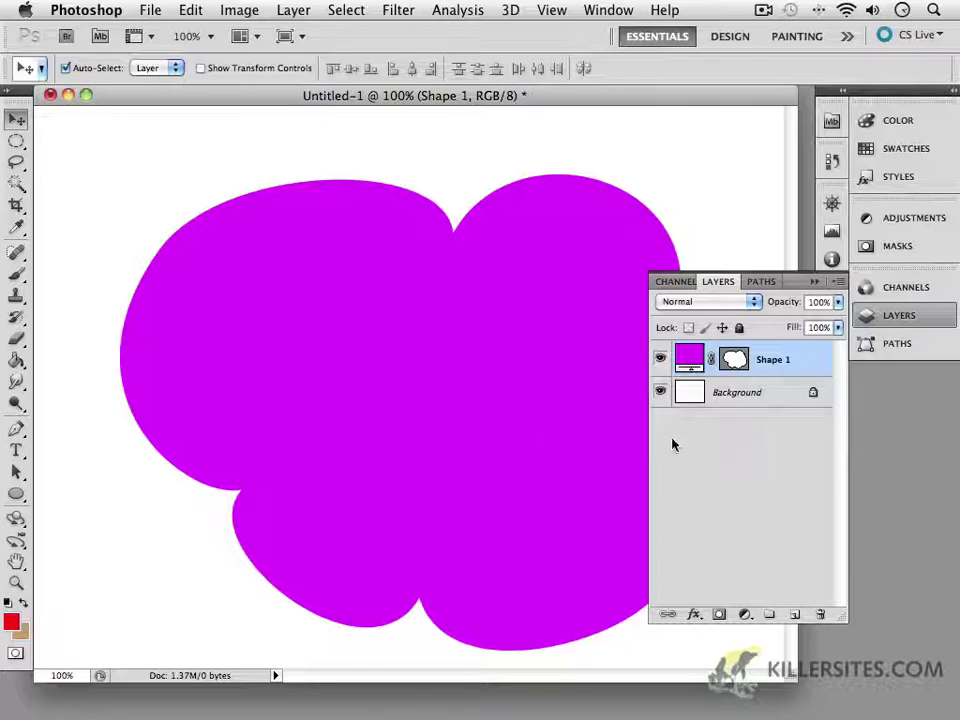
{"action": "double_click", "coordinate": [778, 362]}
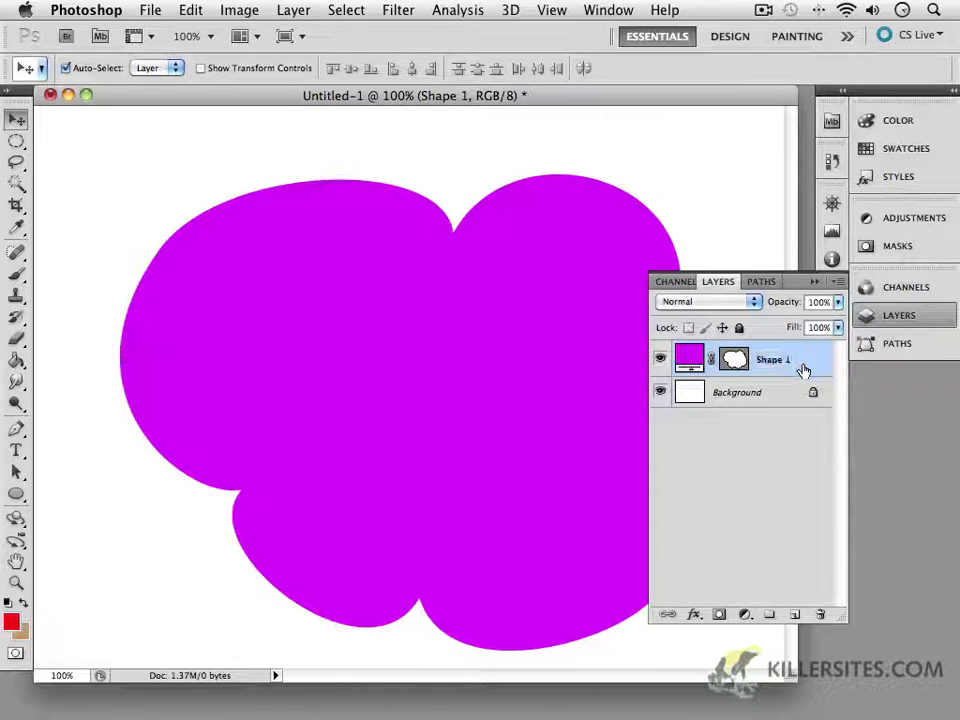
{"action": "key", "text": "Return"}
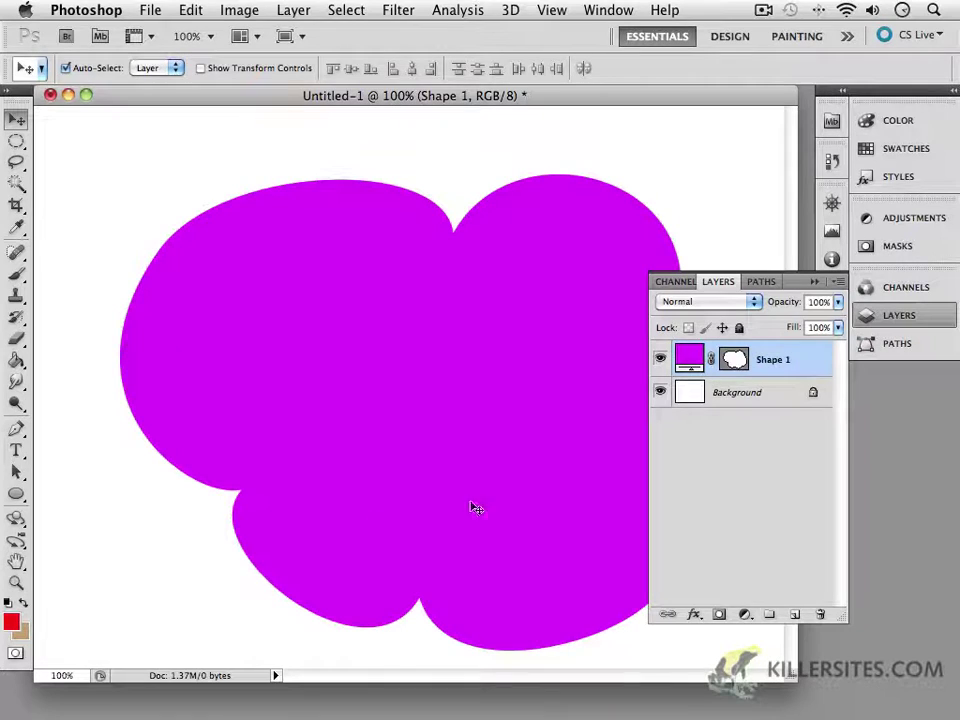
Switch from the Pen tool to the Path Selection Tool (A).
{"action": "left_click", "coordinate": [16, 430]}
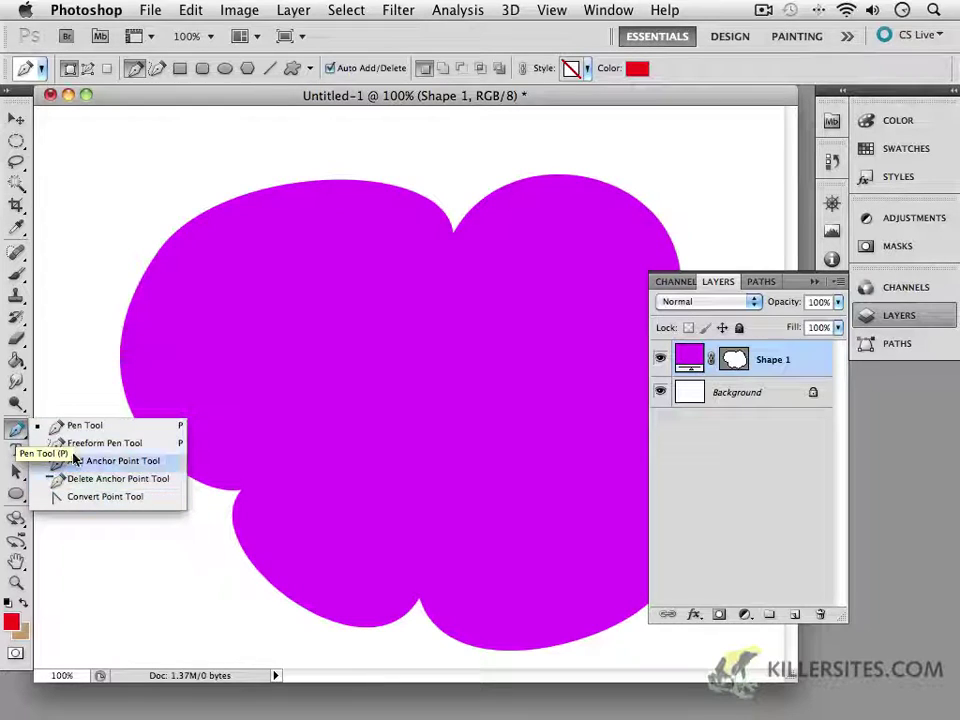
{"action": "left_click", "coordinate": [21, 432]}
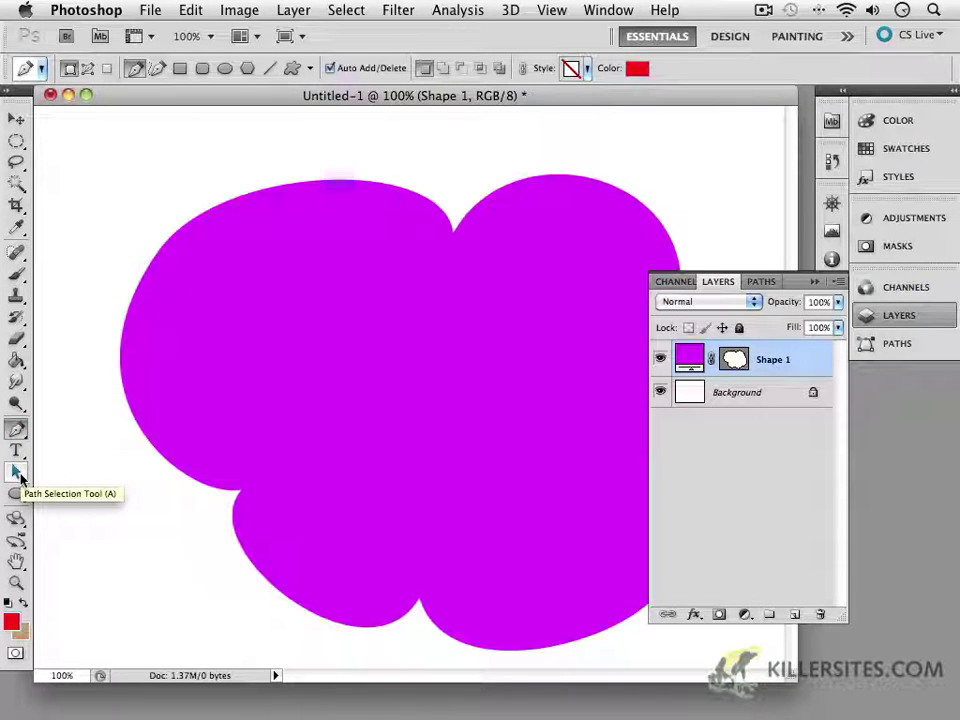
{"action": "left_click", "coordinate": [20, 478]}
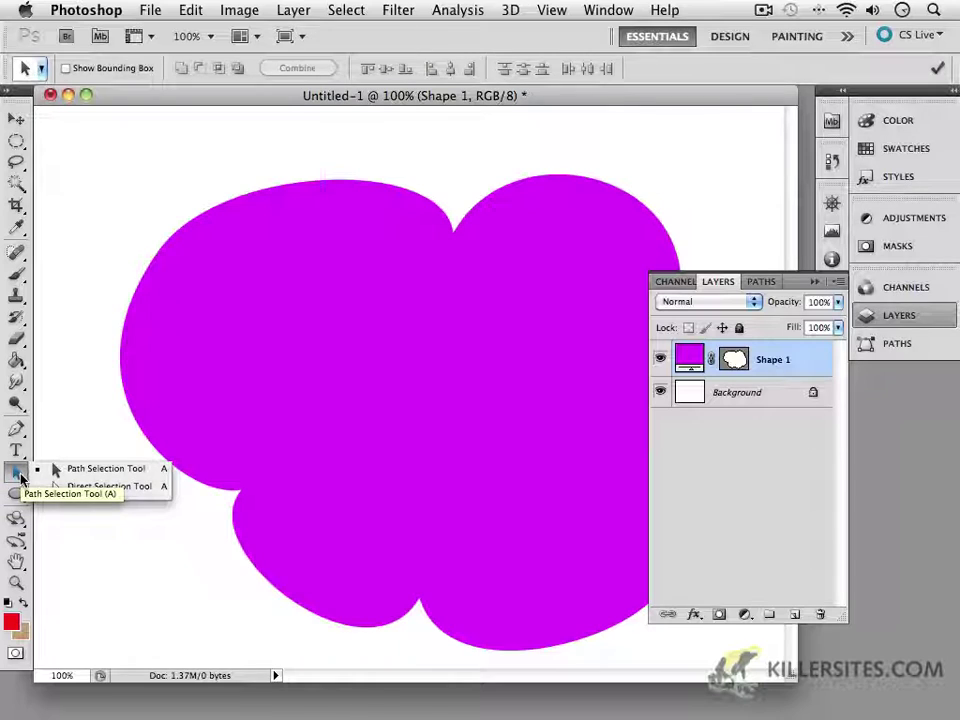